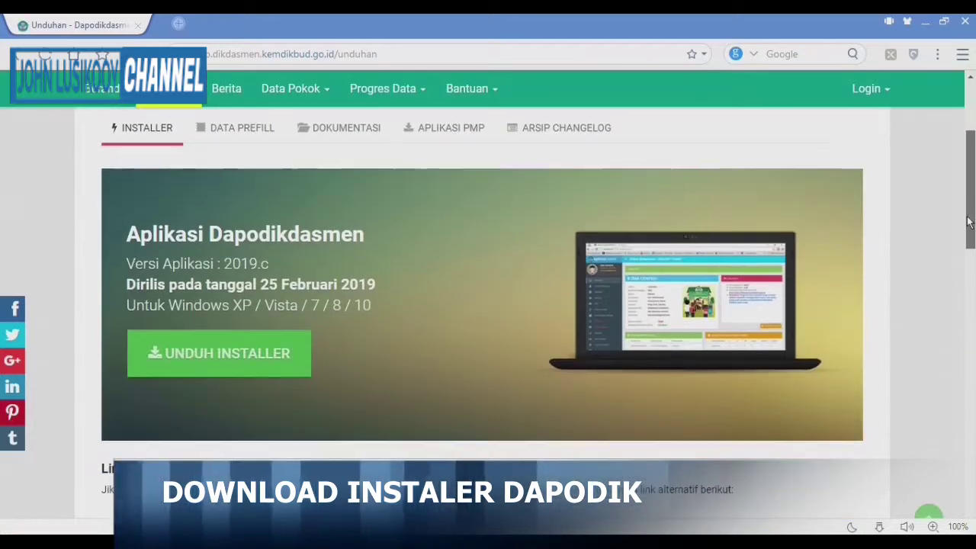
# - Open the first alternative link for the Dapodik 2019.c installer and request the file's download on 4shared
pyautogui.scroll(-1, 182, 423)
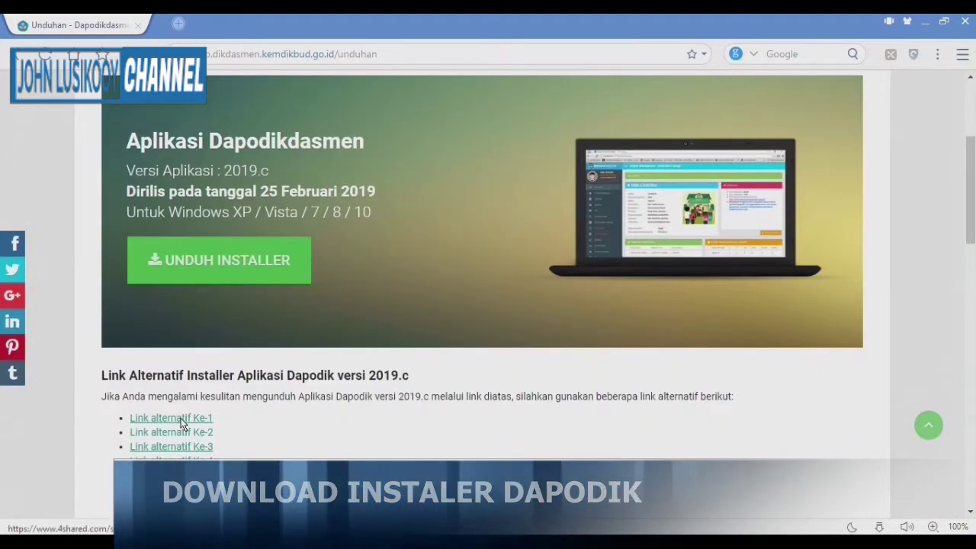
pyautogui.click(182, 420)
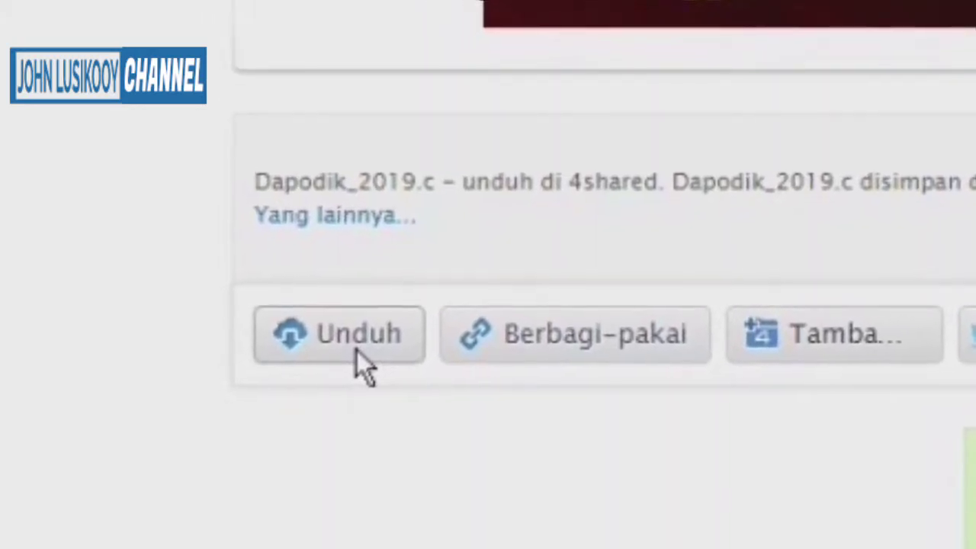
pyautogui.click(356, 348)
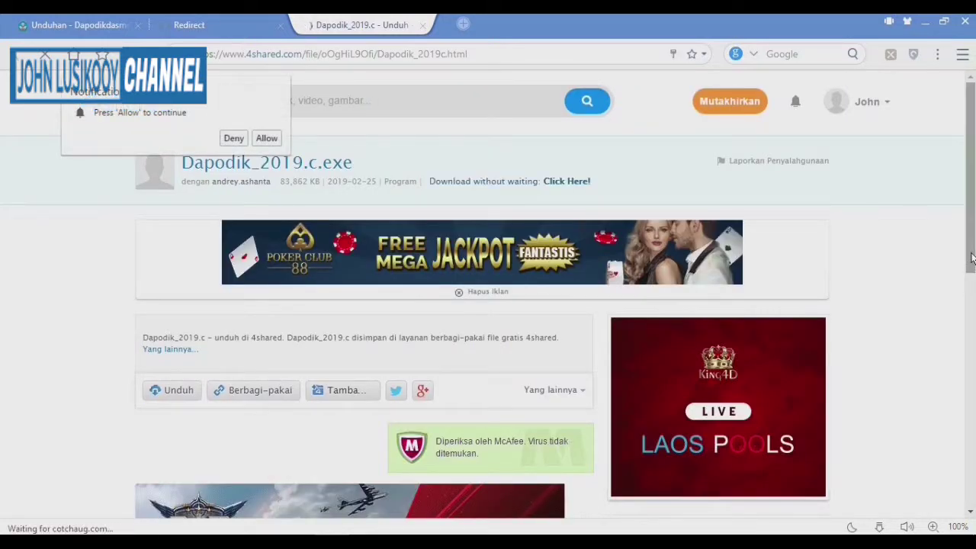
# - Choose the free download of Dapodik_2019.c.exe, deny the site's notifications, and save the file to the Downloads folder
pyautogui.moveTo(970, 257); pyautogui.dragTo(971, 342)
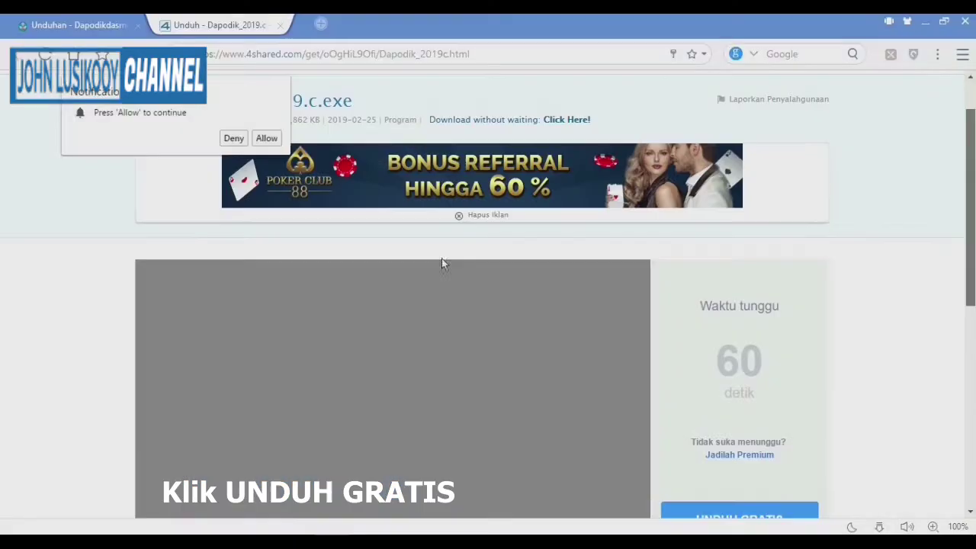
pyautogui.scroll(-4, 899, 439)
pyautogui.scroll(4, 898, 435)
pyautogui.click(750, 511)
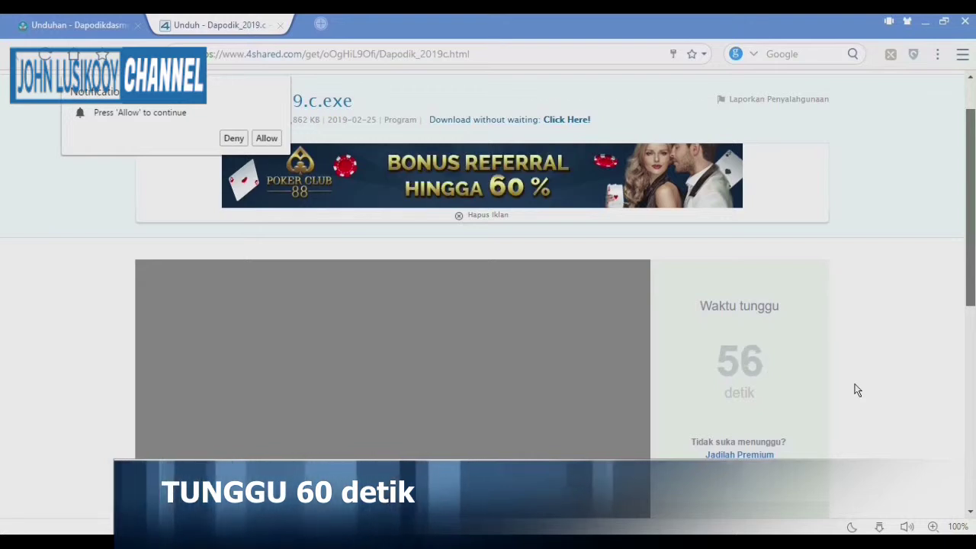
pyautogui.click(234, 138)
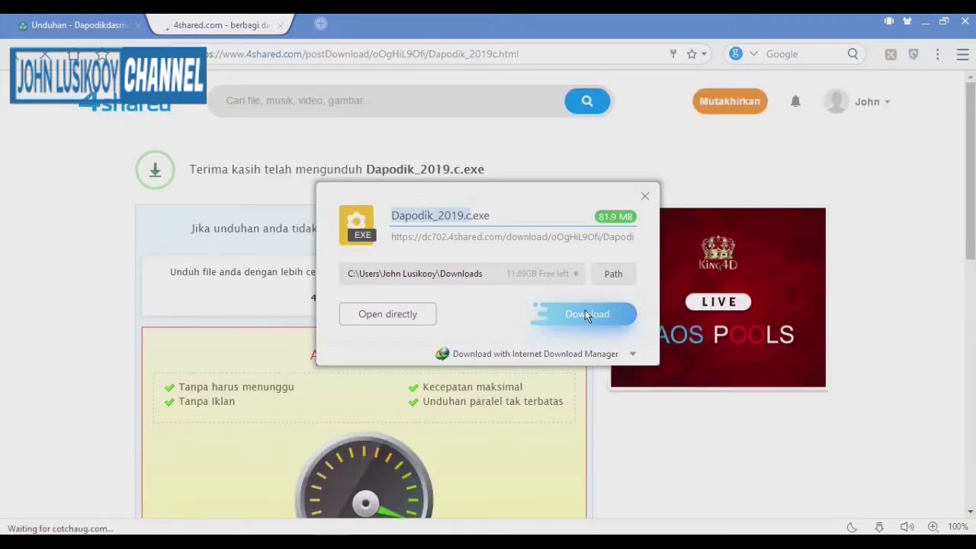
pyautogui.click(584, 313)
# - Open the Downloads folder from the browser's download list and launch the Dapodik_2019.c installer
pyautogui.click(818, 526)
pyautogui.click(846, 493)
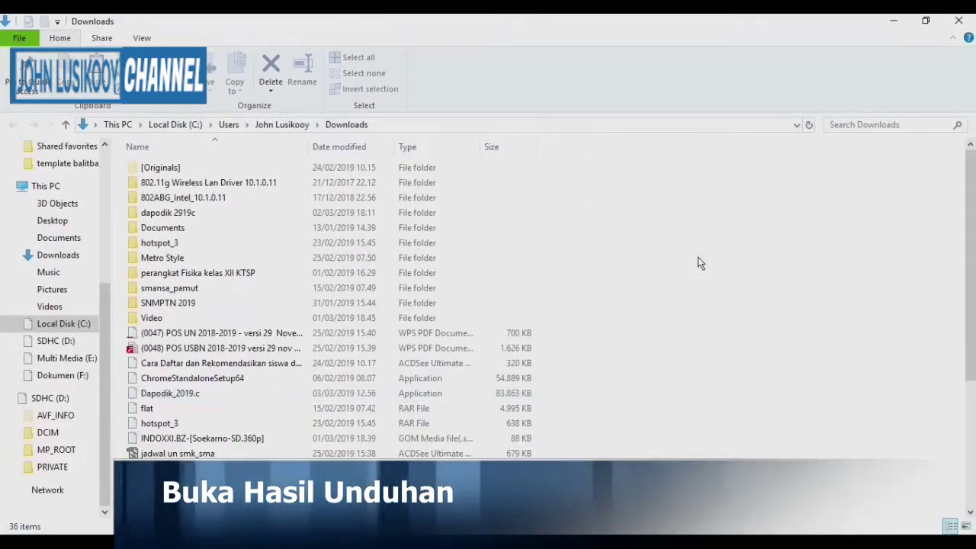
pyautogui.doubleClick(196, 396)
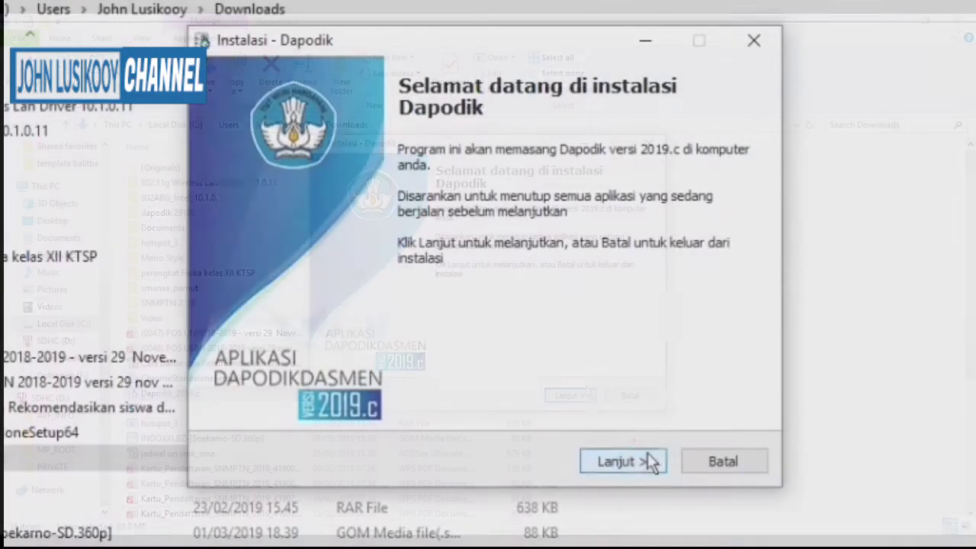
# - Accept the Dapodik installer's licence agreement and allow Dapodik_2019.c.exe to run despite the SmartScreen warning
pyautogui.click(586, 391)
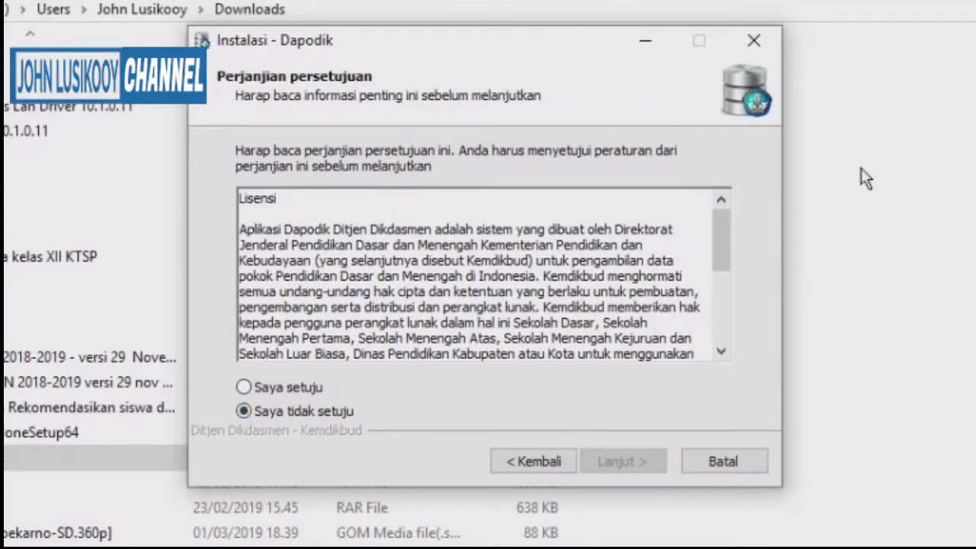
pyautogui.click(301, 390)
pyautogui.click(621, 461)
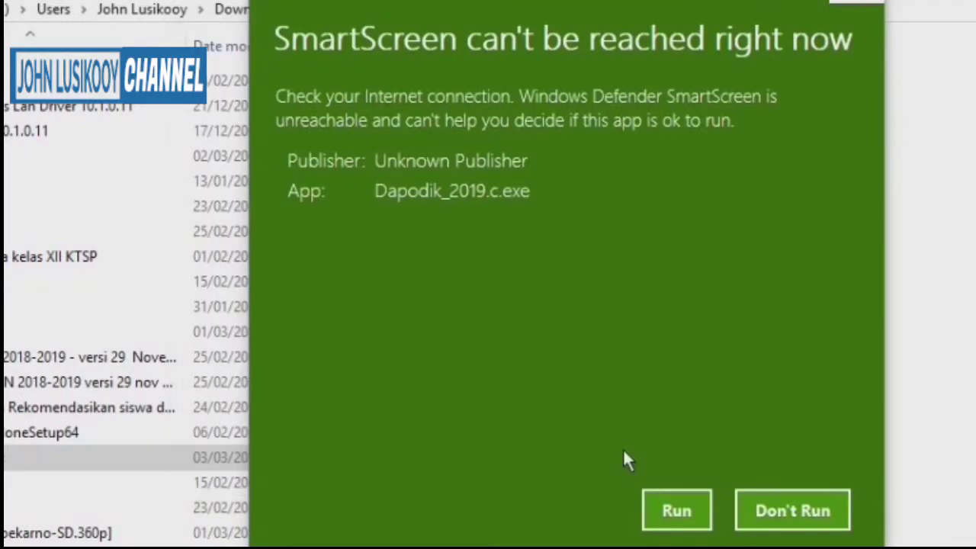
pyautogui.click(669, 512)
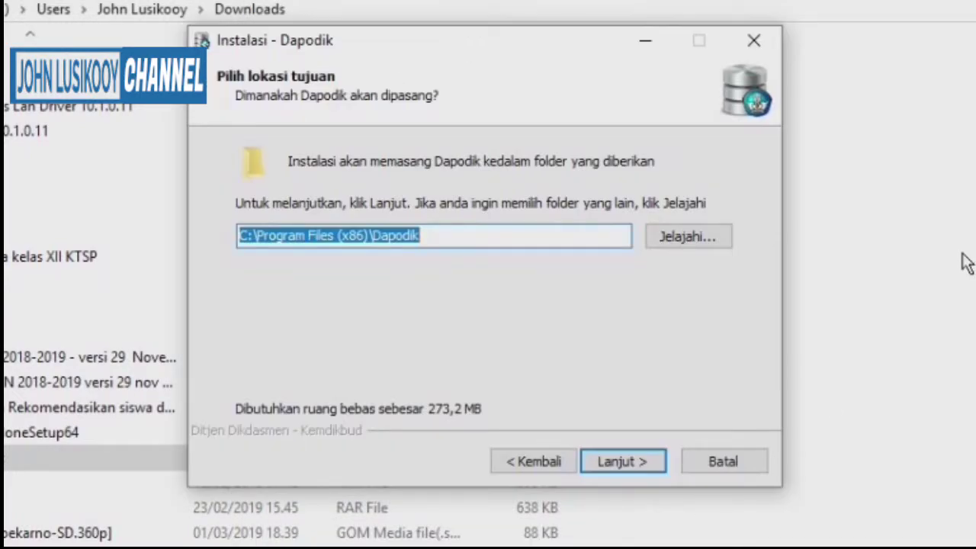
# - Install Dapodik into the existing C:\Program Files (x86)\Dapodik folder with the Start Menu folder Dapodik, and turn off viewing Readme.txt
pyautogui.click(626, 458)
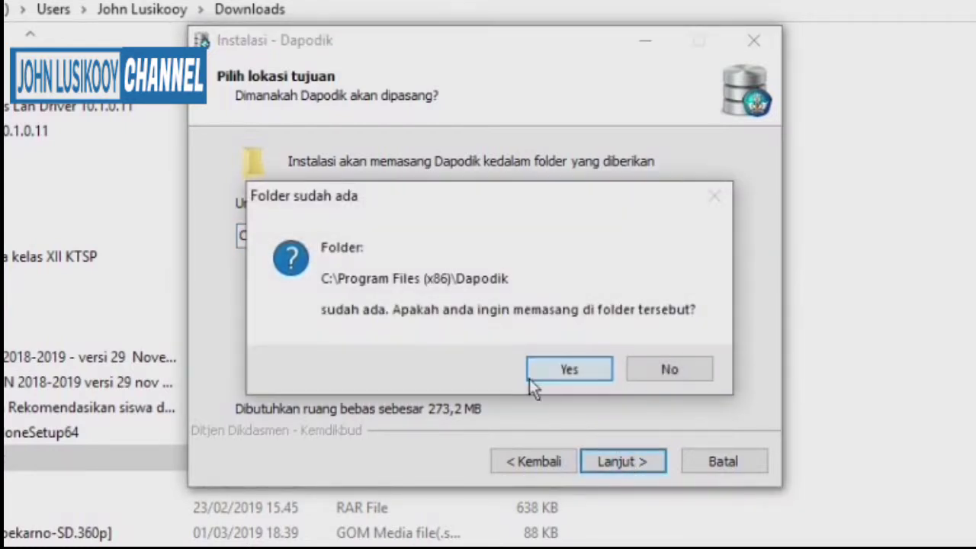
pyautogui.click(547, 370)
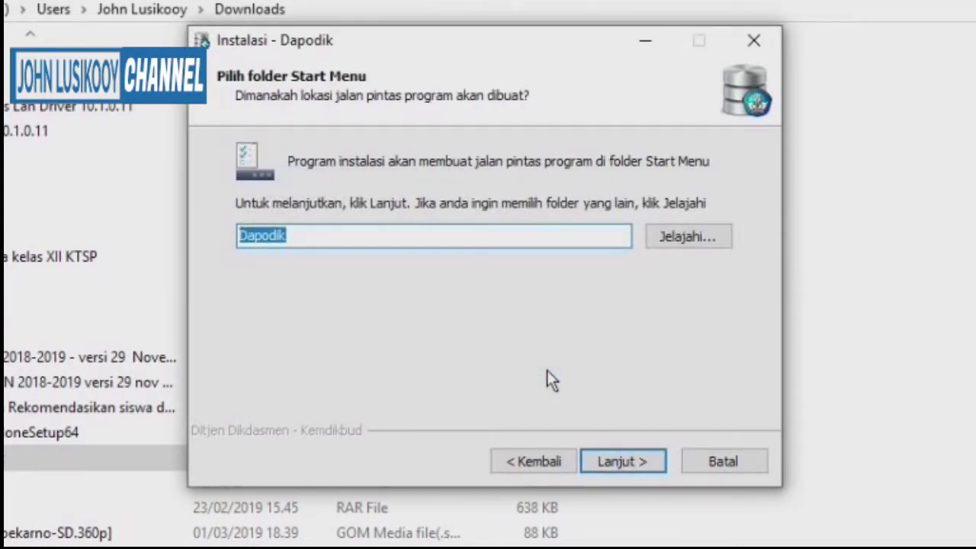
pyautogui.click(638, 464)
pyautogui.click(638, 464)
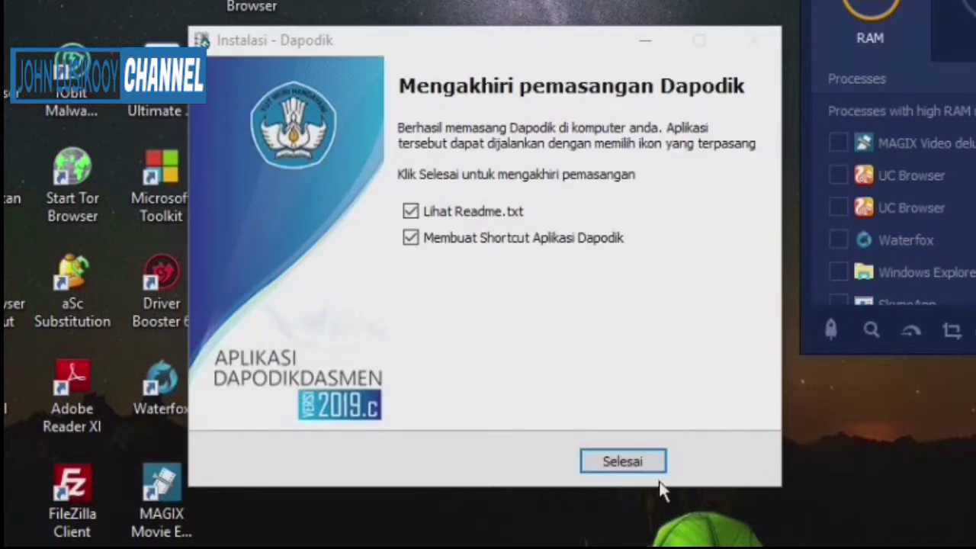
pyautogui.click(411, 212)
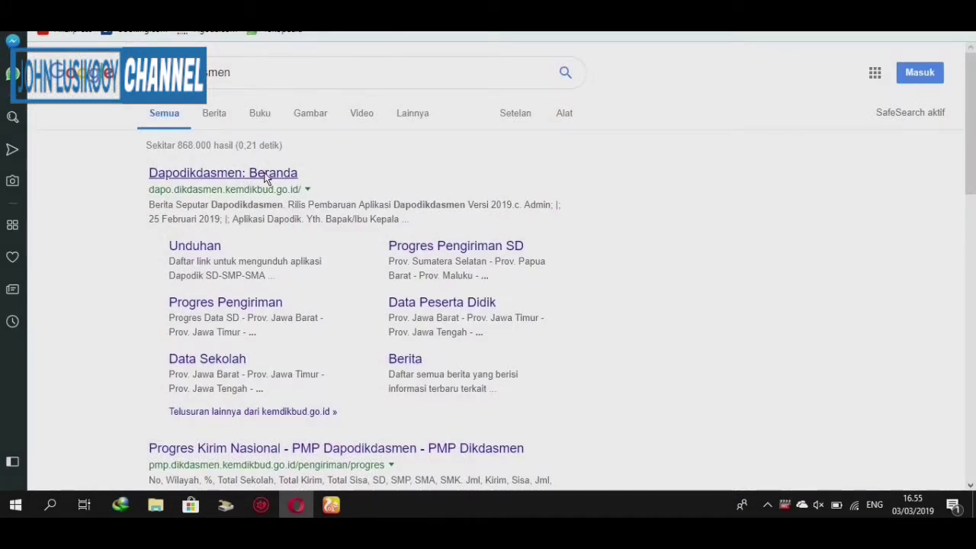
# - Open the Dapodikdasmen site from the search results and go to the prefill data section of its downloads page
pyautogui.click(265, 174)
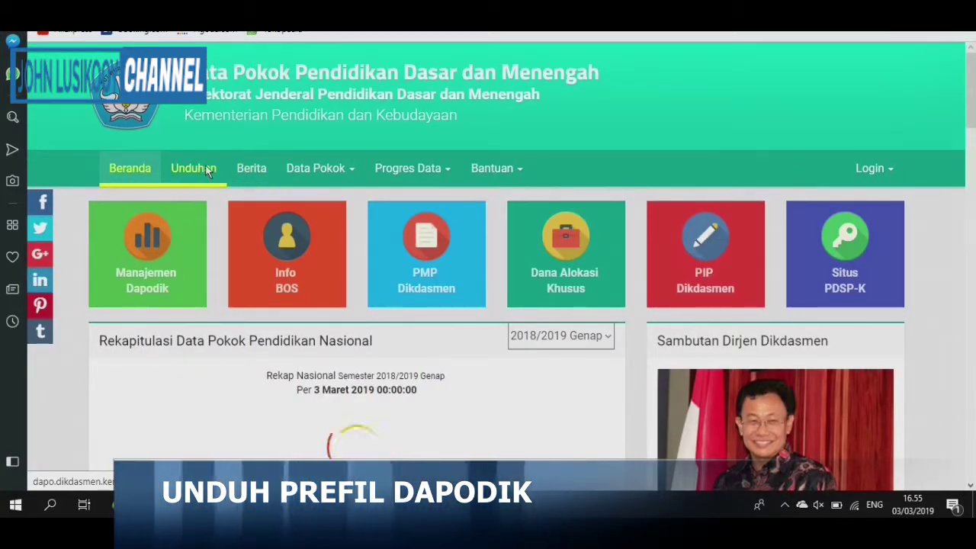
pyautogui.click(198, 168)
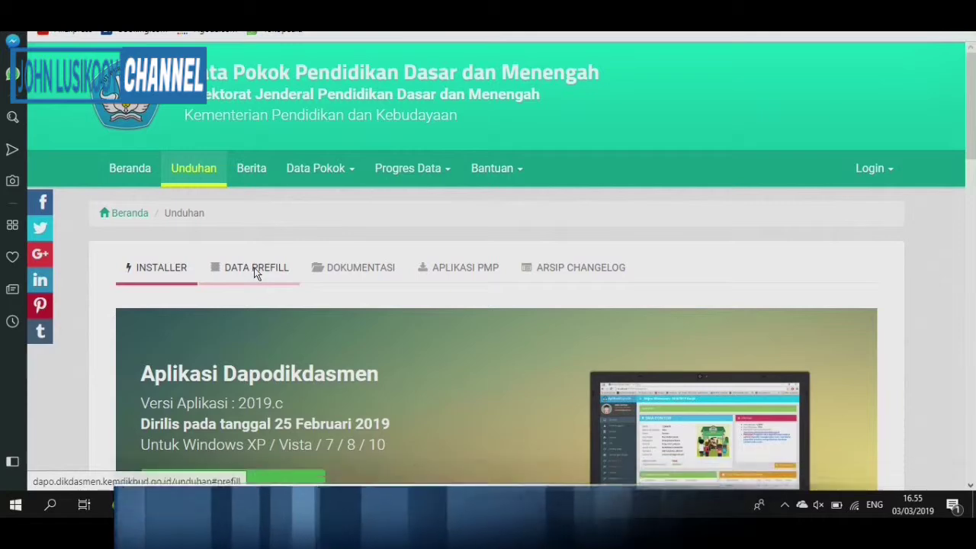
pyautogui.click(256, 273)
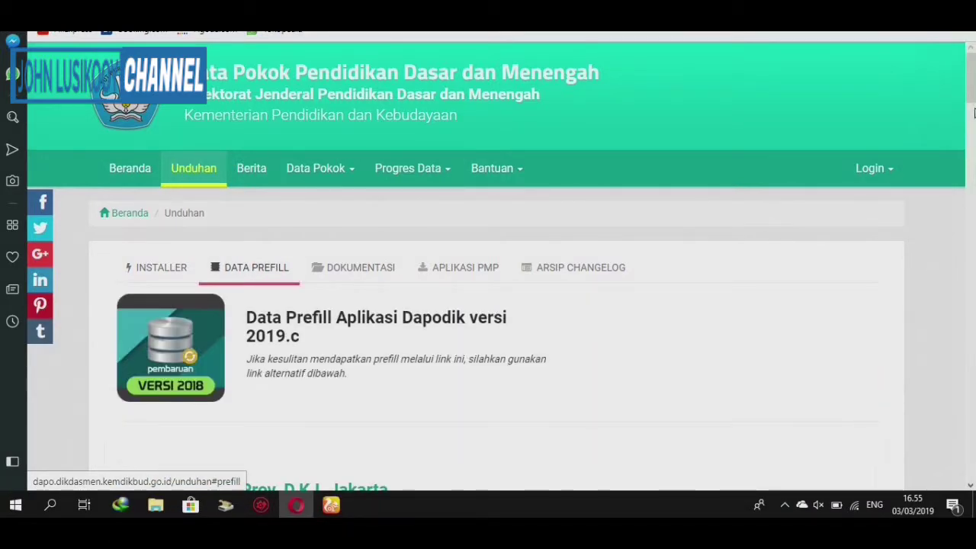
# - Open the first prefill generator link for Prov. Sulawesi Tengah, 118.98.166.81/prefill_dikdasmen_2019_18A
pyautogui.scroll(-5, 973, 145)
pyautogui.moveTo(972, 145); pyautogui.dragTo(971, 277)
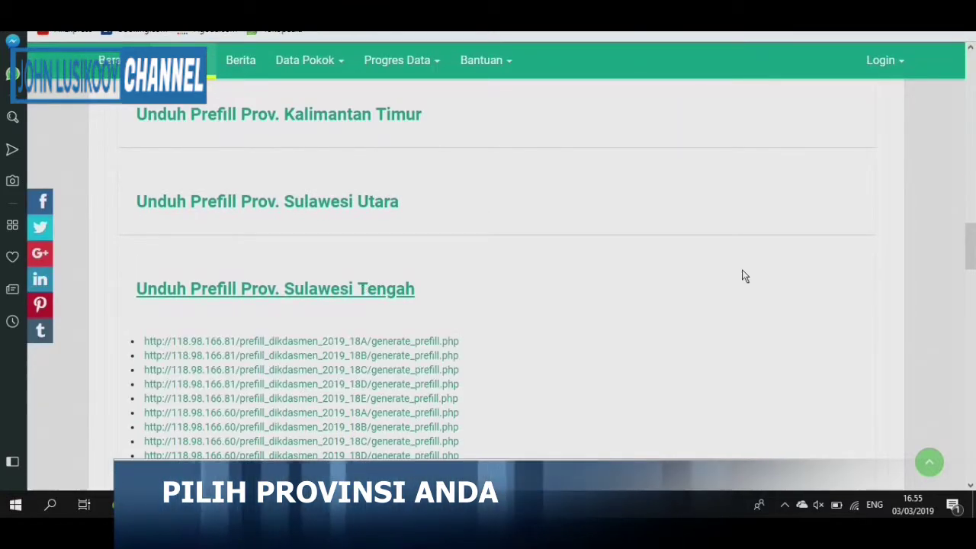
pyautogui.scroll(-2, 740, 274)
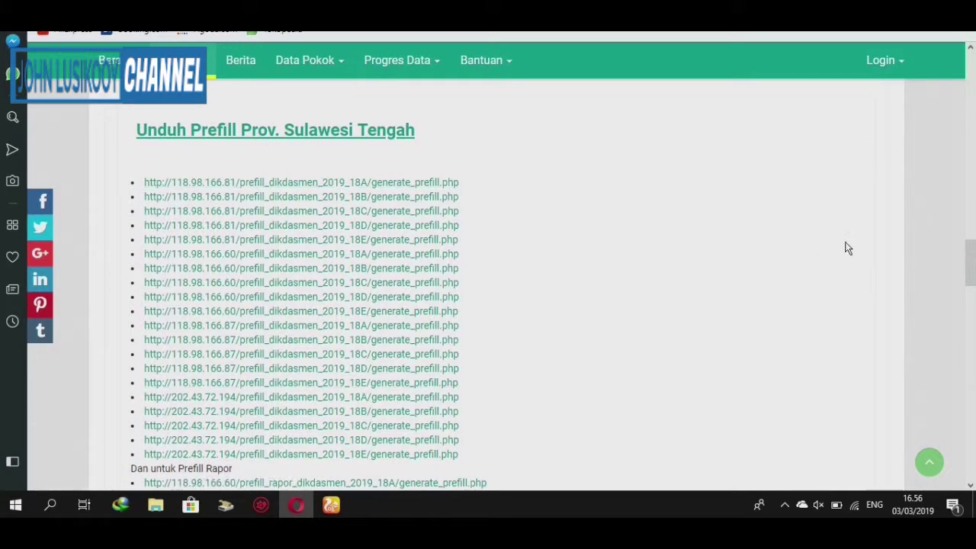
pyautogui.moveTo(972, 263)
pyautogui.mouseDown()
pyautogui.moveTo(972, 287)
pyautogui.moveTo(973, 234)
pyautogui.moveTo(972, 263)
pyautogui.mouseUp()
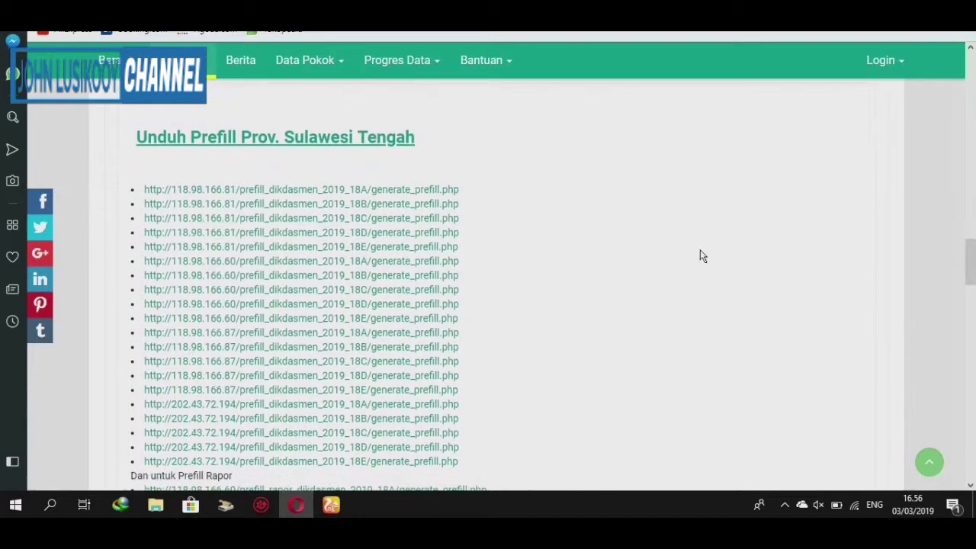
pyautogui.click(428, 190)
# - Enter the account's user name, password and registration code in the prefill form, and generate the prefill
pyautogui.scroll(-4, 472, 305)
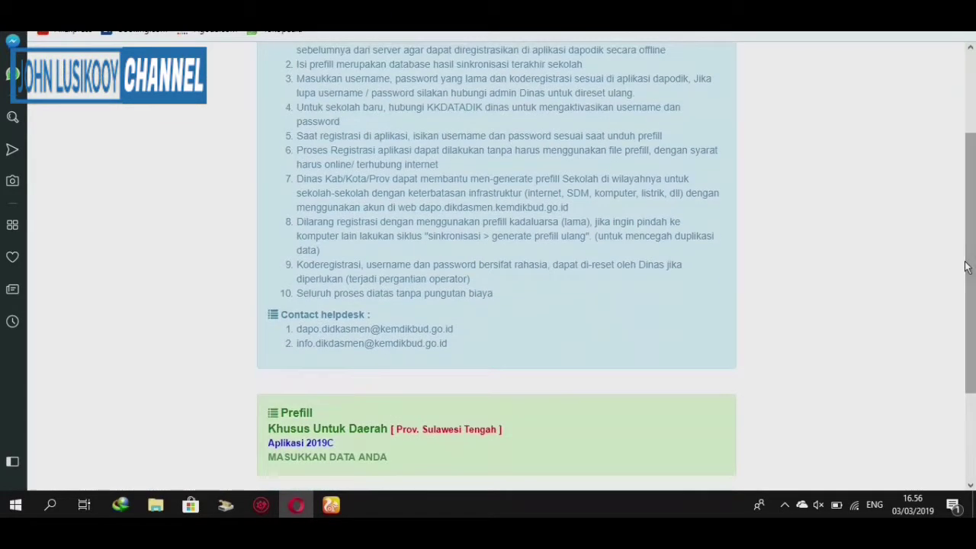
pyautogui.click(510, 397)
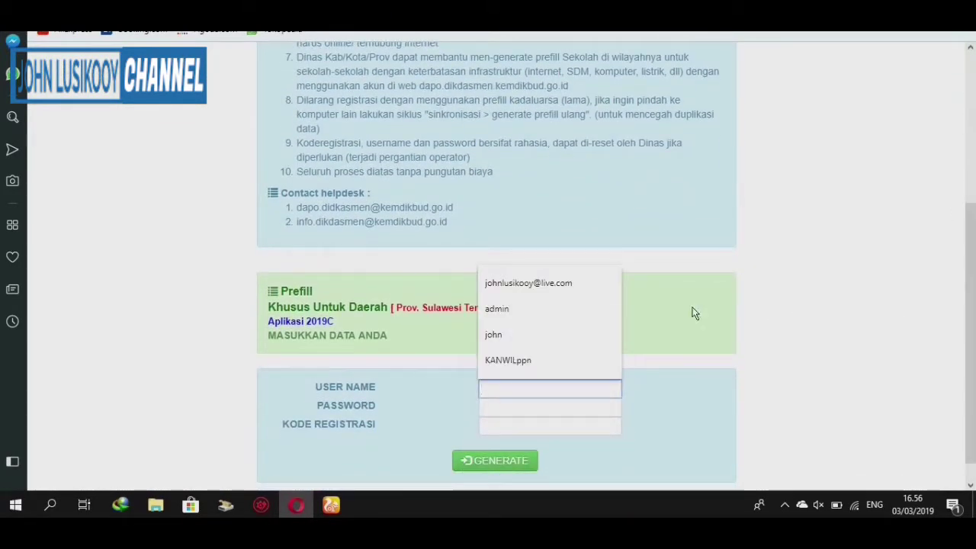
pyautogui.click(582, 279)
pyautogui.click(532, 413)
pyautogui.write('*****')
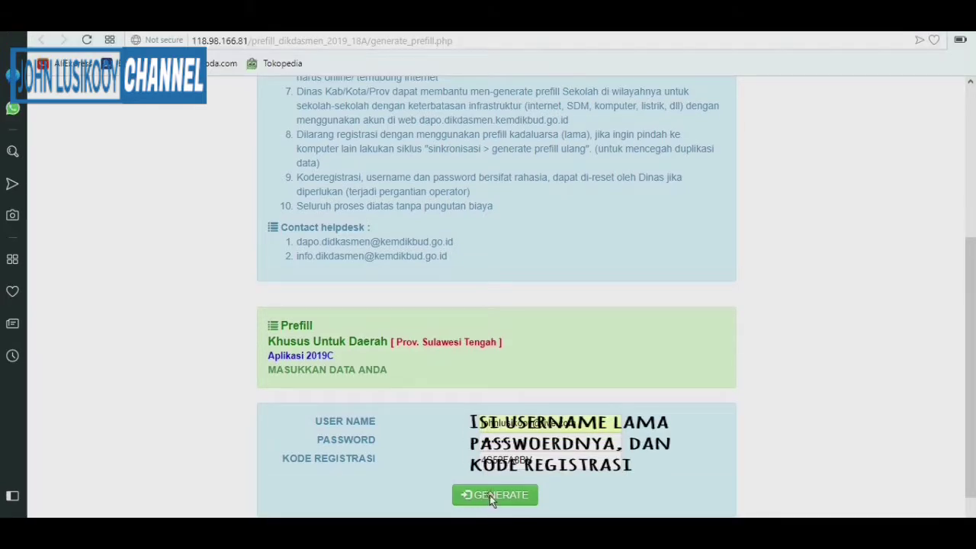
pyautogui.click(493, 495)
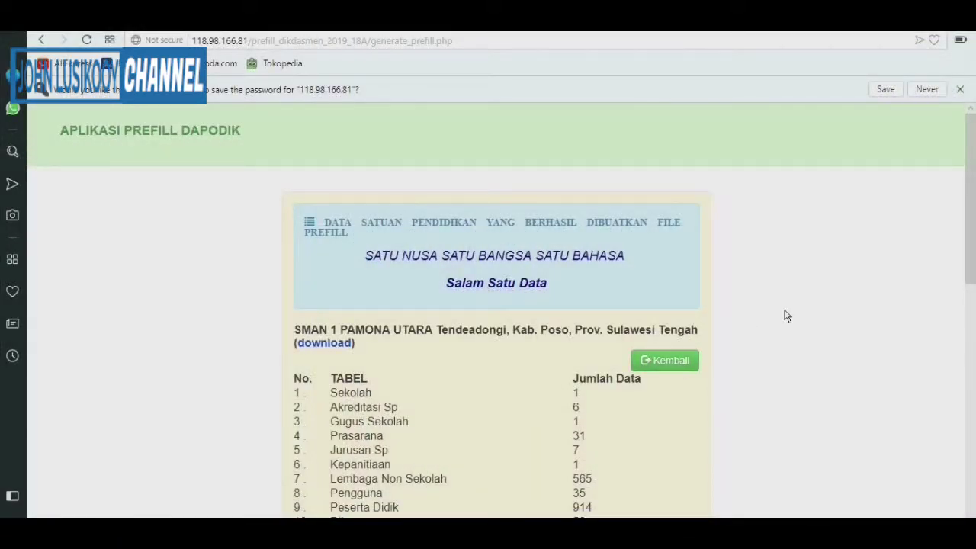
# - Download the generated school prefill file and open the Downloads folder that contains it
pyautogui.click(329, 342)
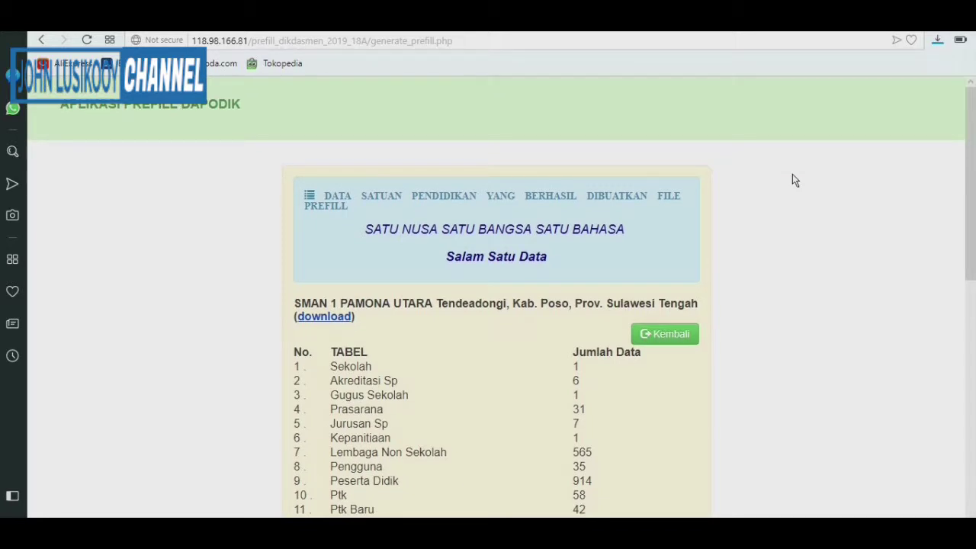
pyautogui.click(943, 40)
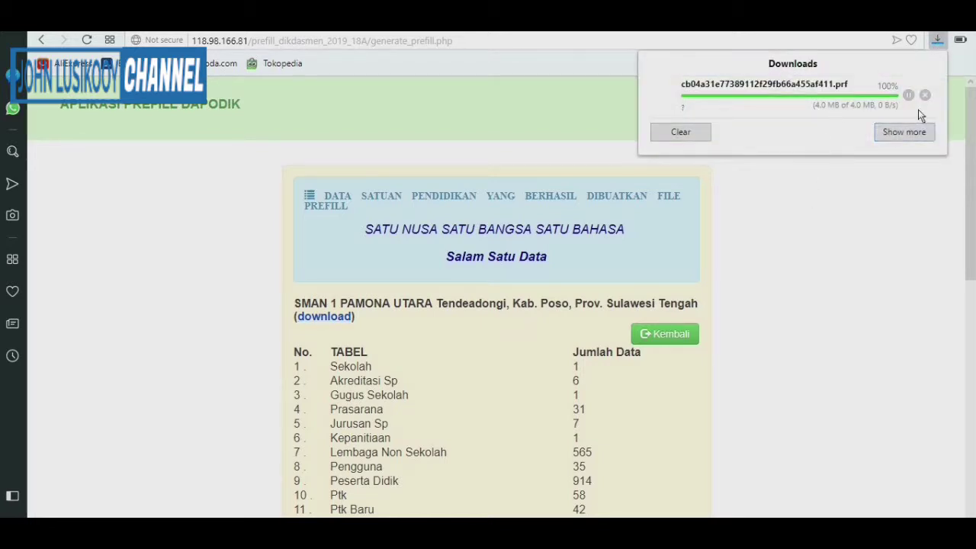
pyautogui.click(892, 136)
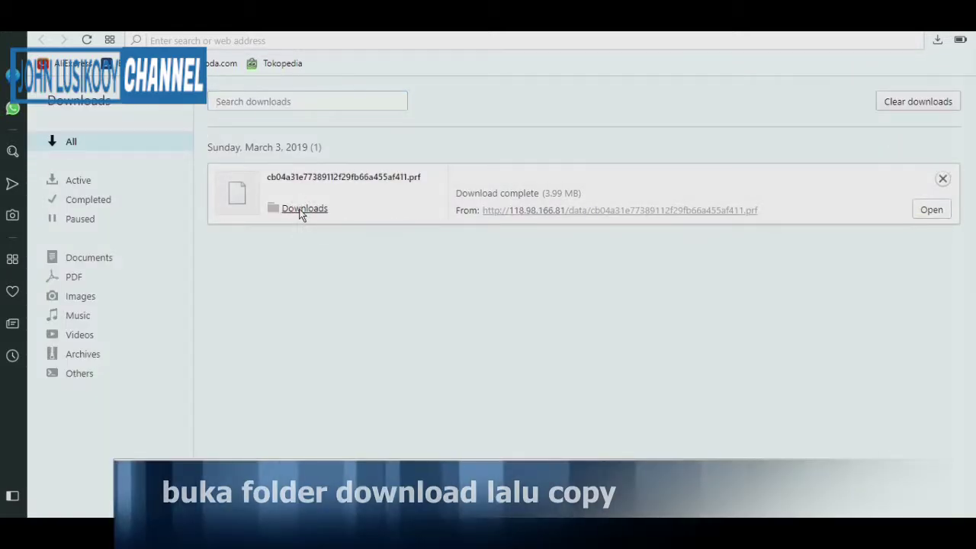
pyautogui.click(304, 208)
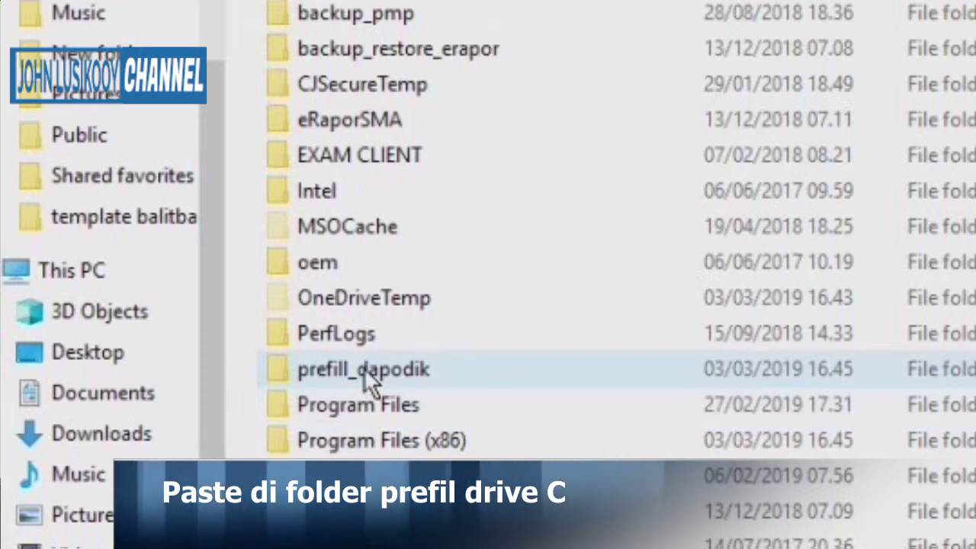
# - Paste the copied prefill file into the prefill_dapodik folder on drive C
pyautogui.click(364, 367)
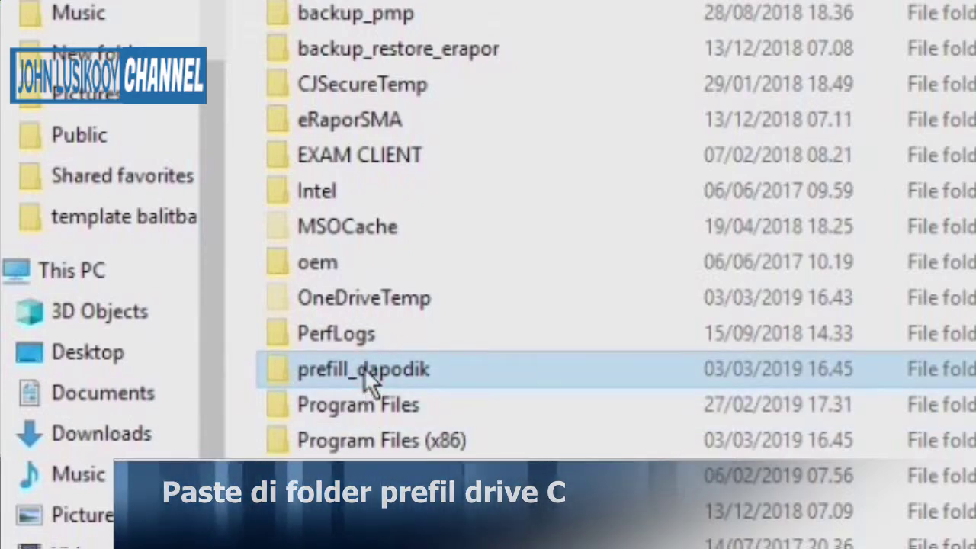
pyautogui.doubleClick(364, 367)
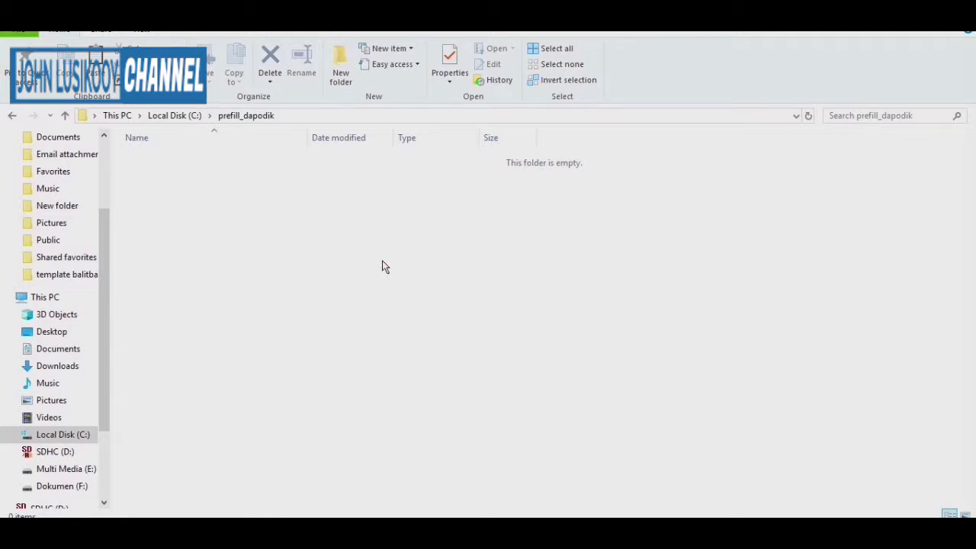
pyautogui.hotkey('ctrl', 'v')
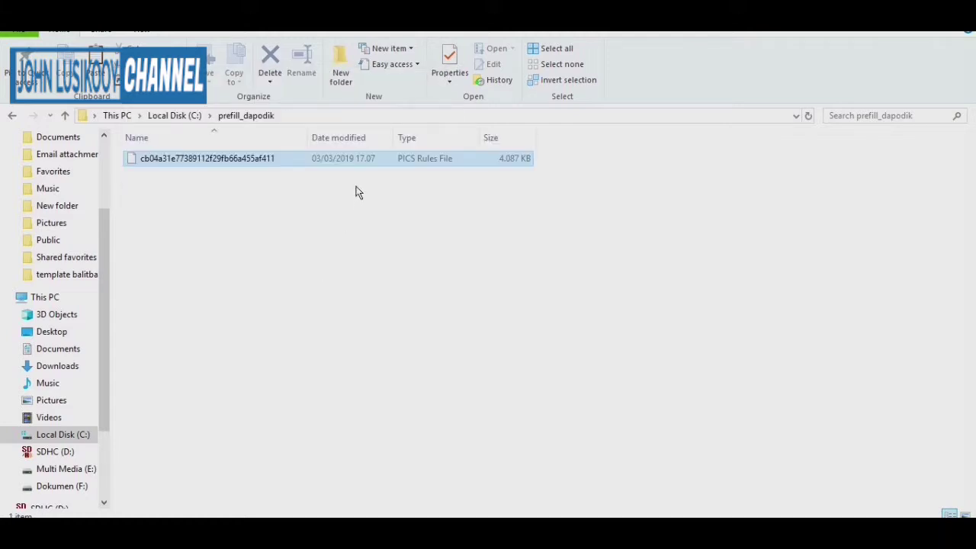
# - Switch to the browser window showing the Dapodikdasmen application's offline registration form
pyautogui.rightClick(309, 436)
pyautogui.click(312, 505)
pyautogui.moveTo(296, 533)
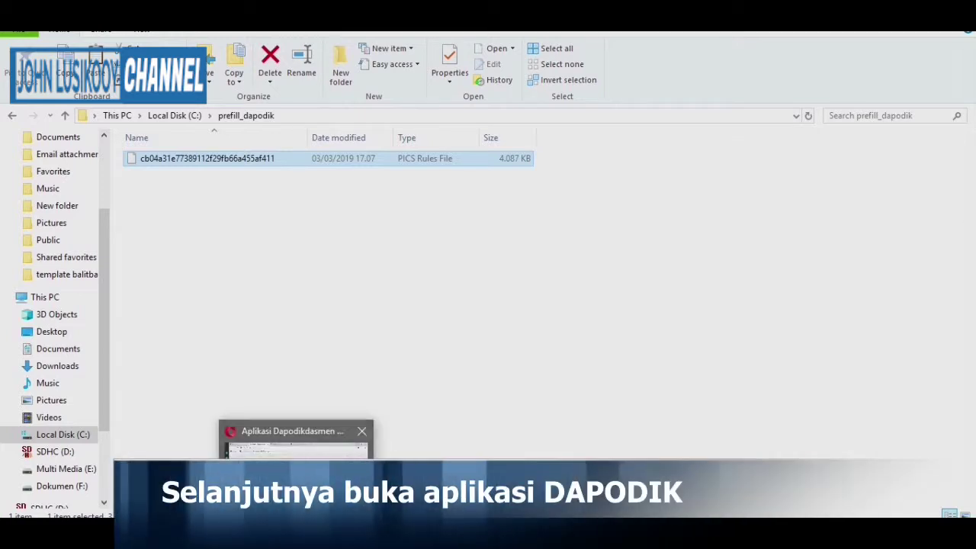
pyautogui.click(295, 446)
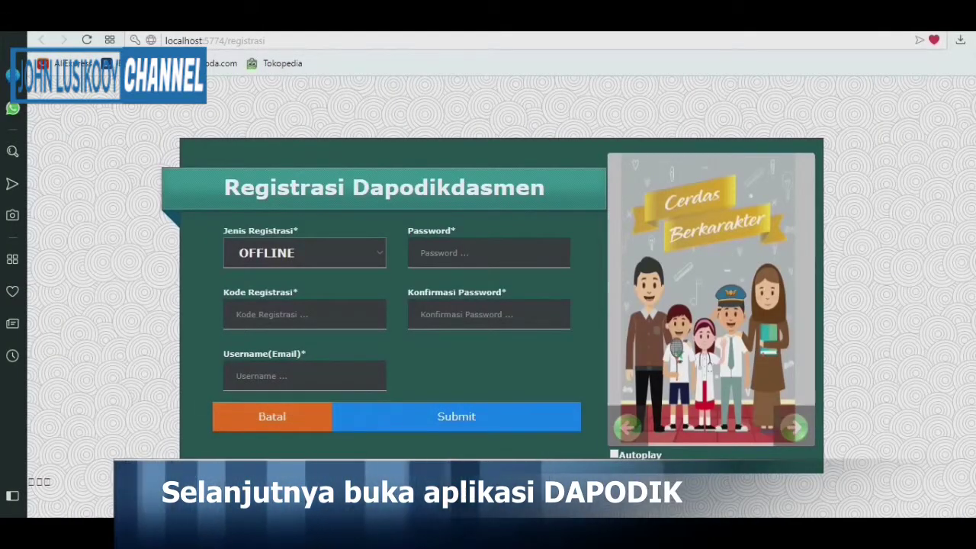
# - Fill in the registration code, the account's e-mail username, the password and the password confirmation using the saved entries
pyautogui.click(340, 309)
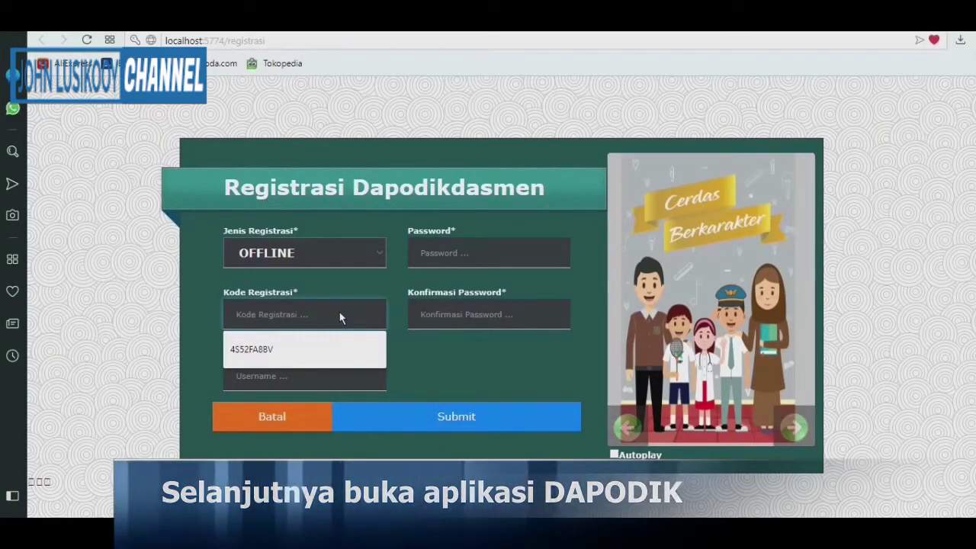
pyautogui.click(267, 352)
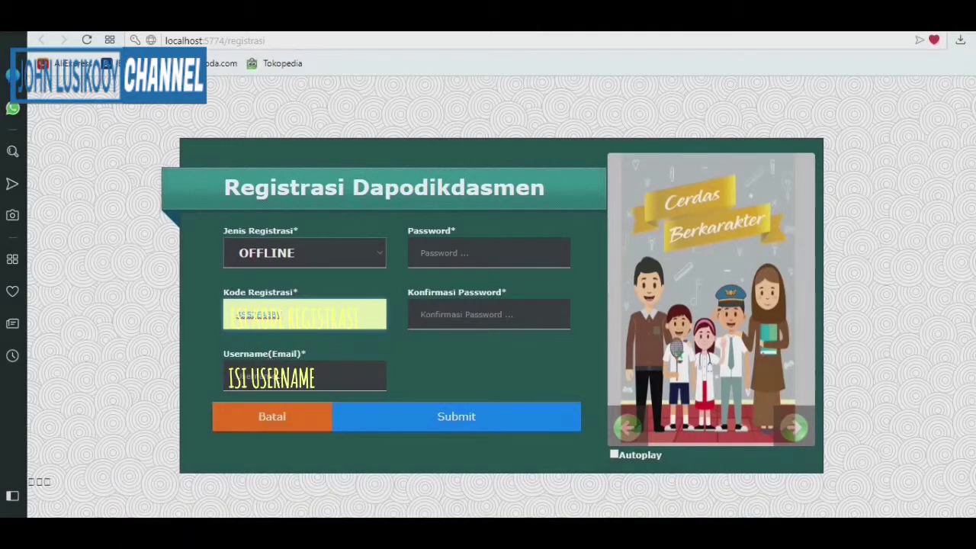
pyautogui.click(276, 379)
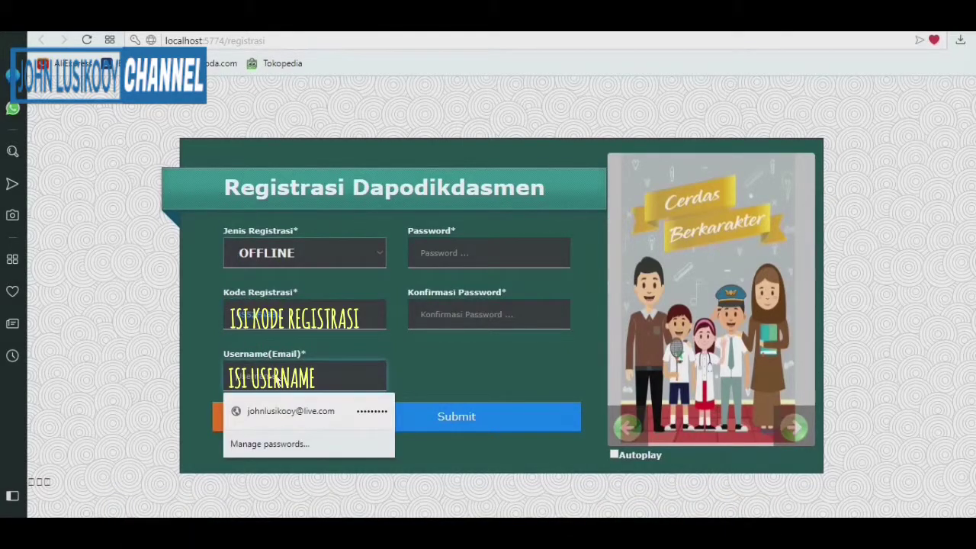
pyautogui.click(294, 411)
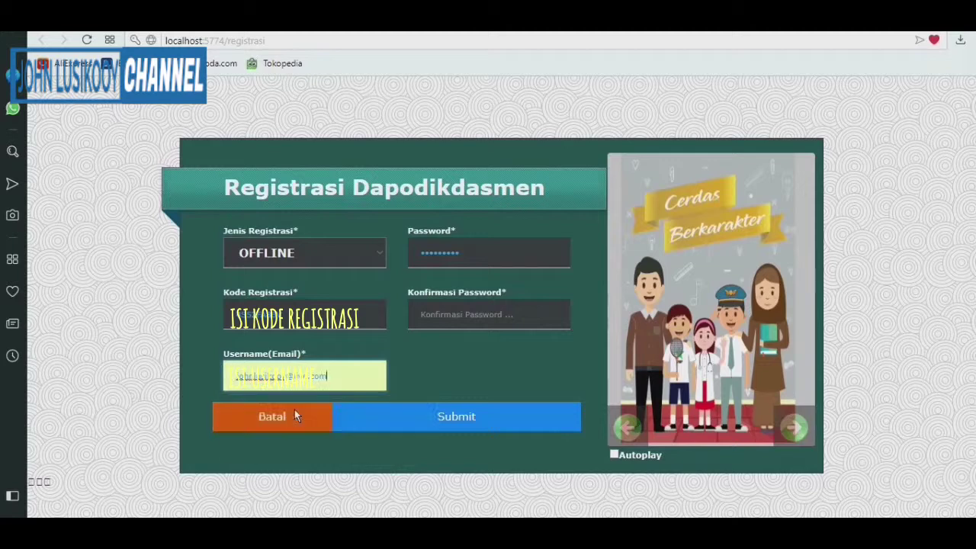
pyautogui.click(474, 315)
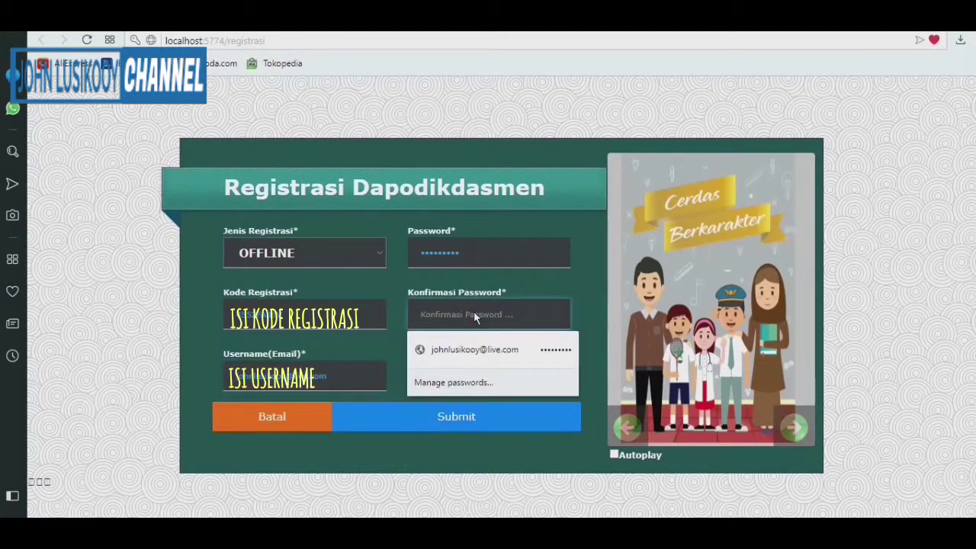
pyautogui.click(469, 348)
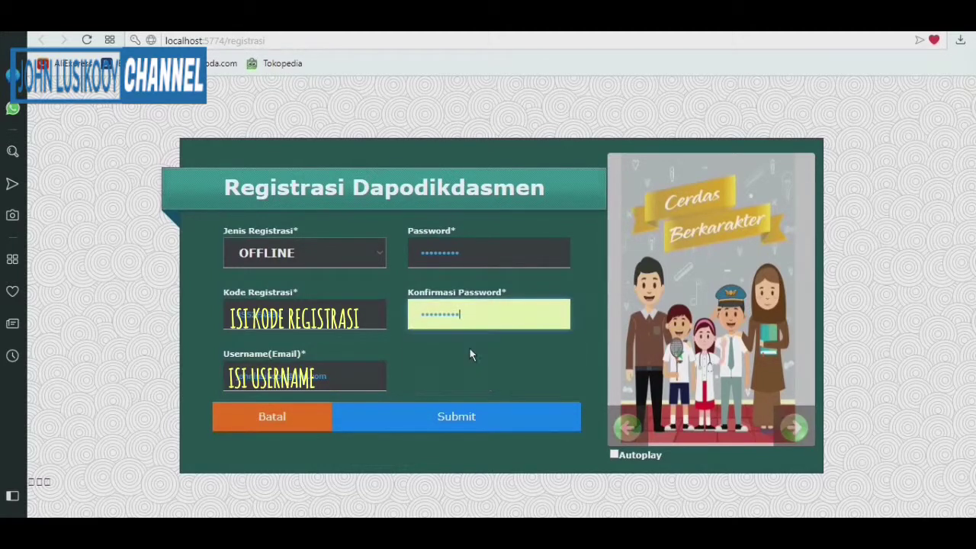
# - Submit the offline registration, confirm that the latest prefill is being used, and close the registration result message
pyautogui.click(444, 421)
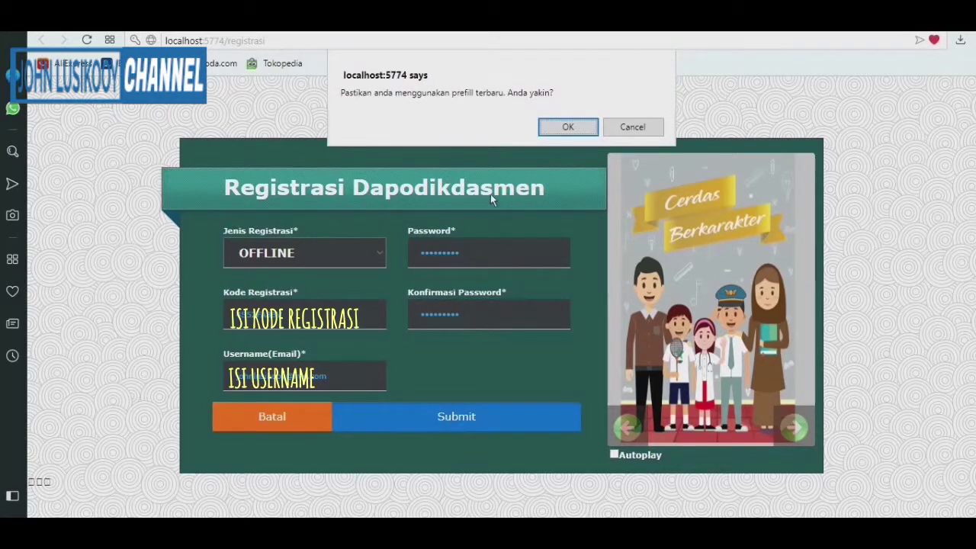
pyautogui.click(560, 129)
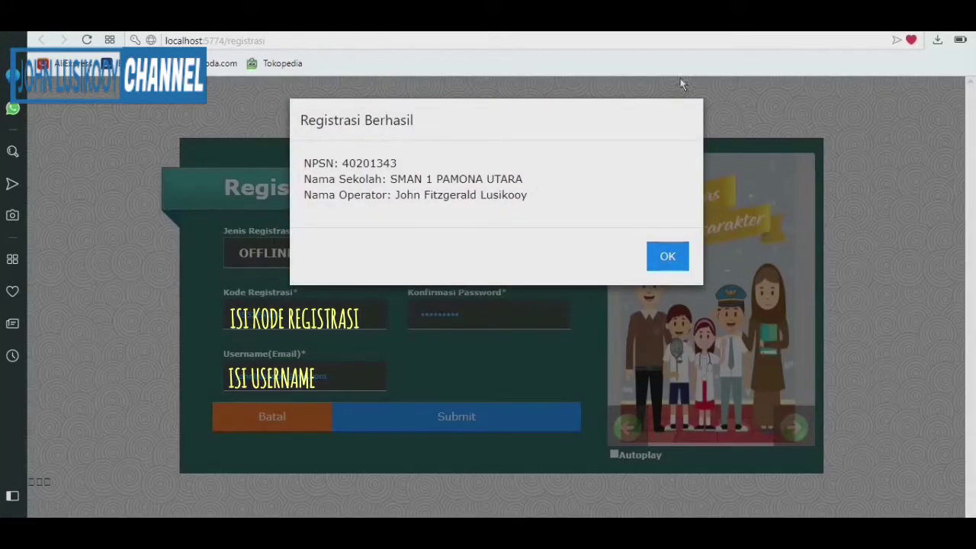
pyautogui.click(669, 253)
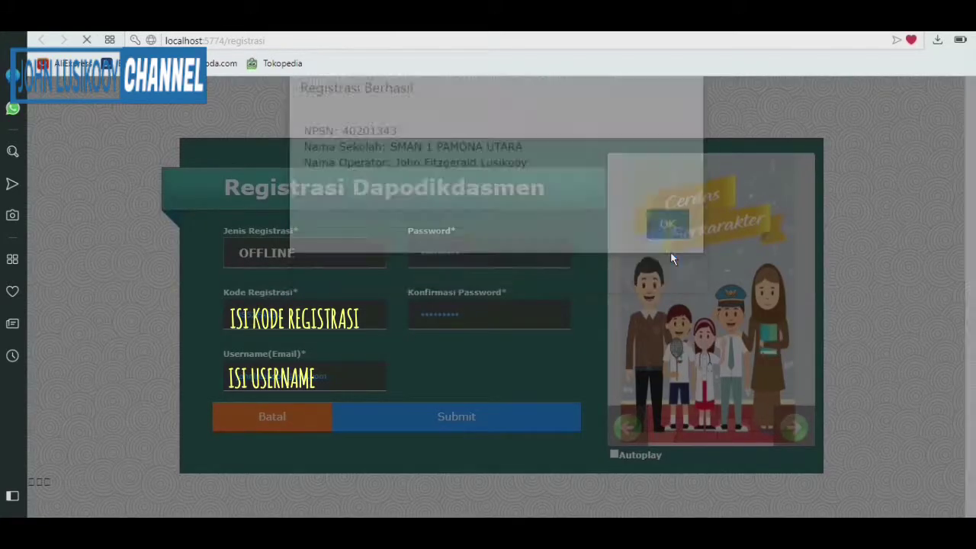